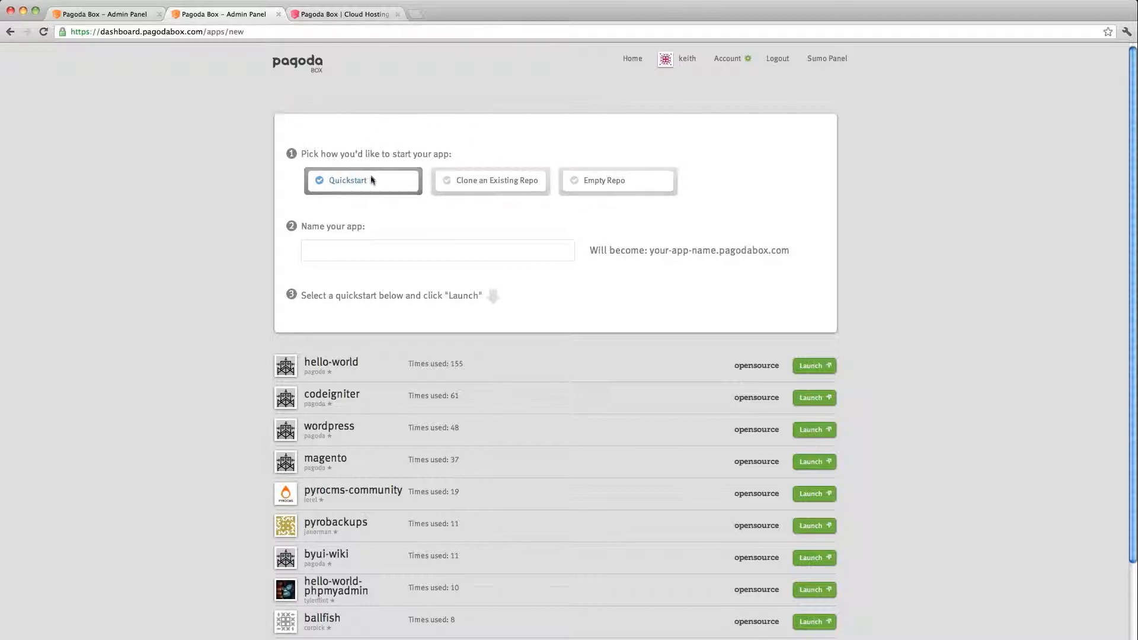
- Name the new Quickstart app 'demonstration2' and look over the quickstart list
left_click(335, 255)
type("dem")
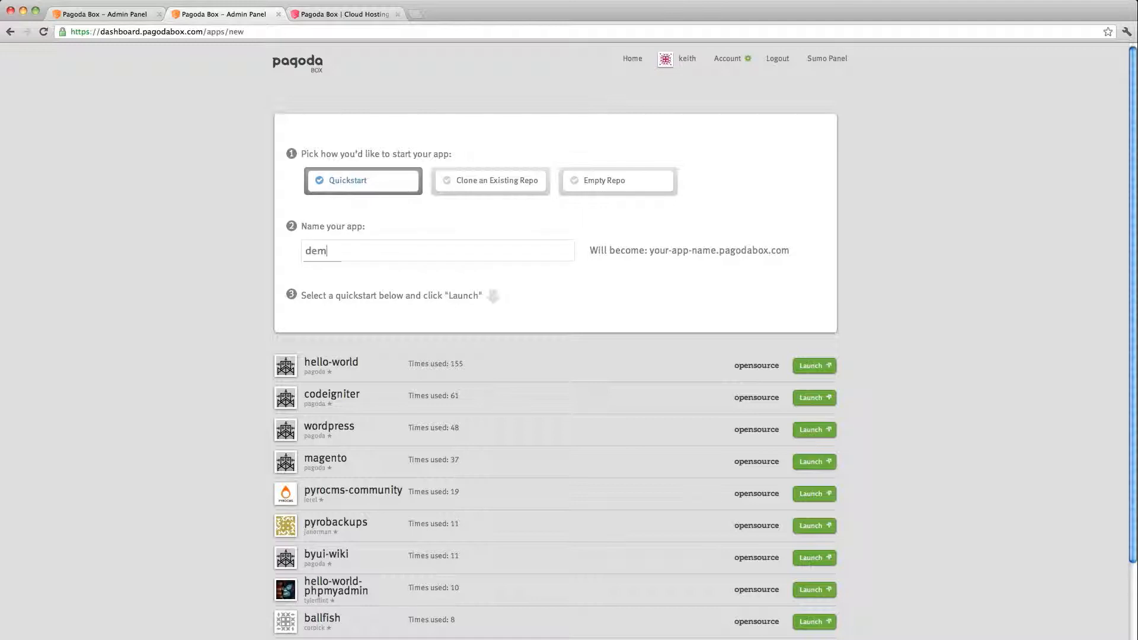
key("Down")
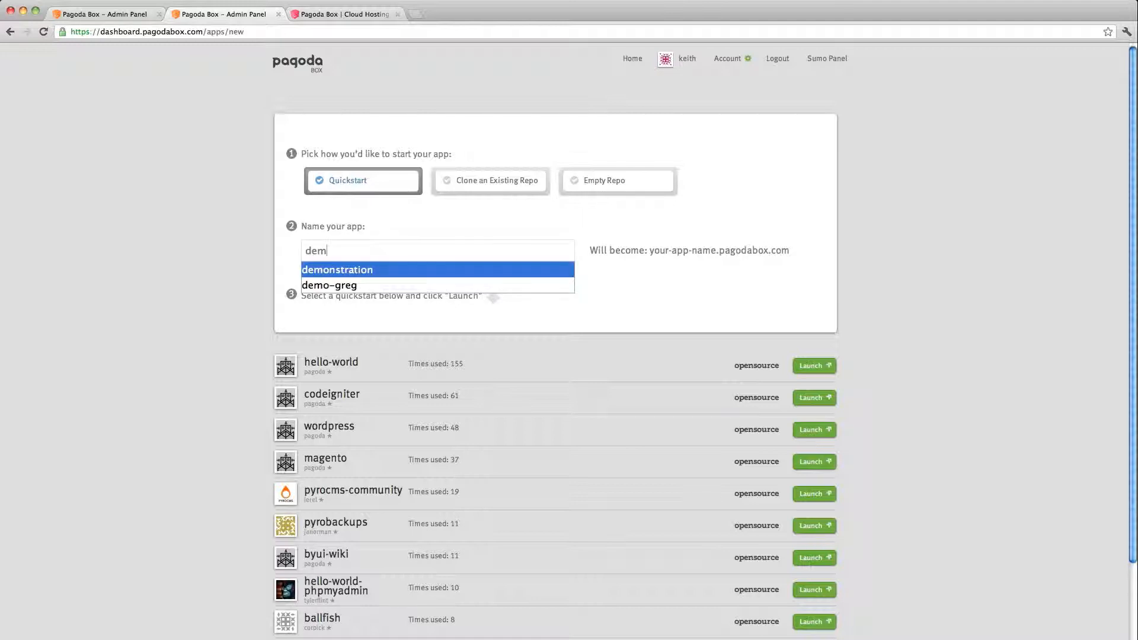
key("Return")
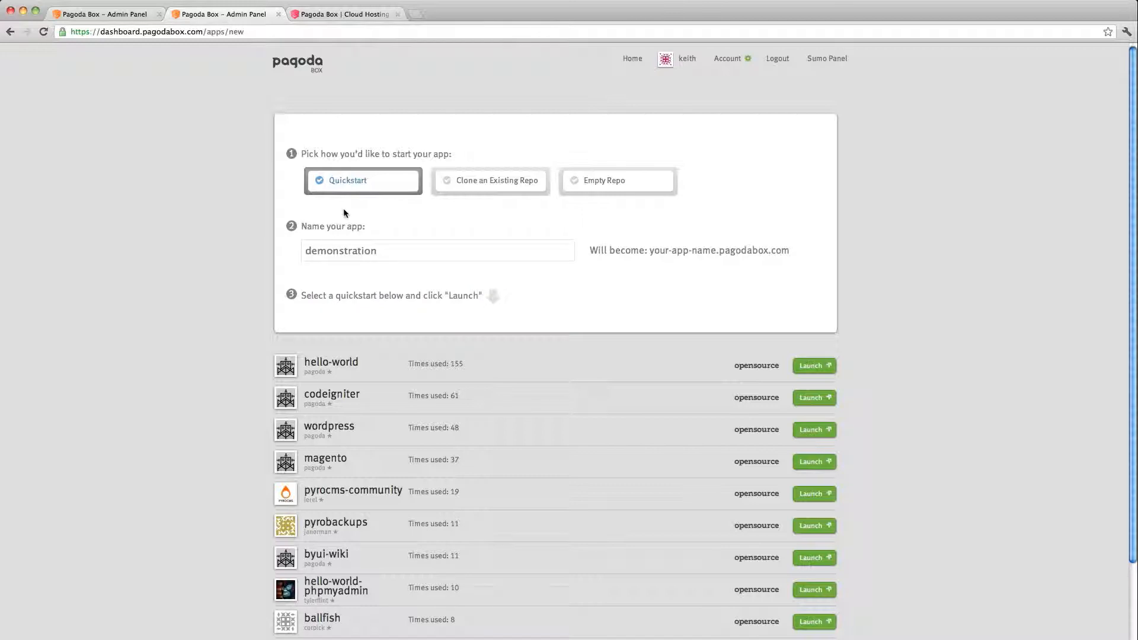
type("2")
scroll(564, 420, "down", 3)
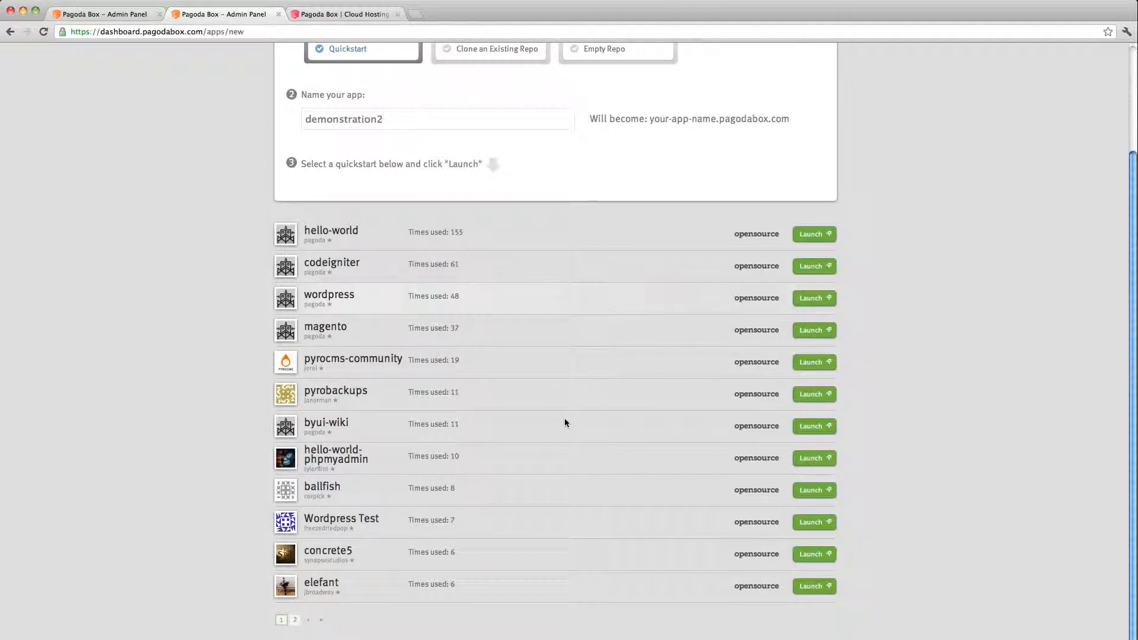
scroll(564, 422, "up", 1)
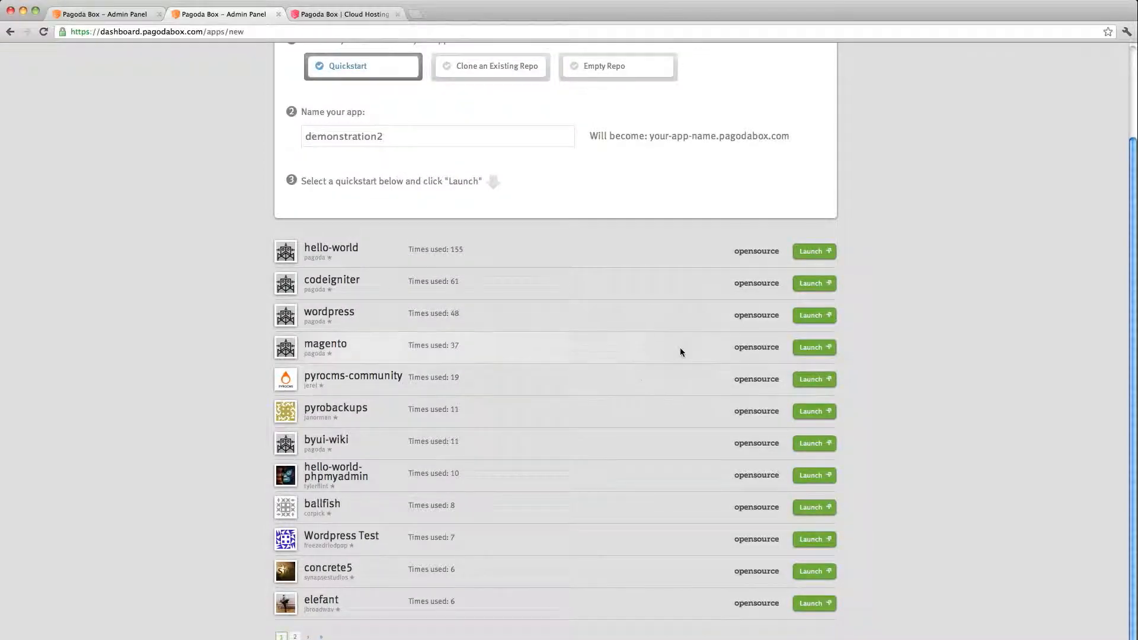
- Launch the magento quickstart for demonstration2 and open the guide on developing the app
left_click(811, 348)
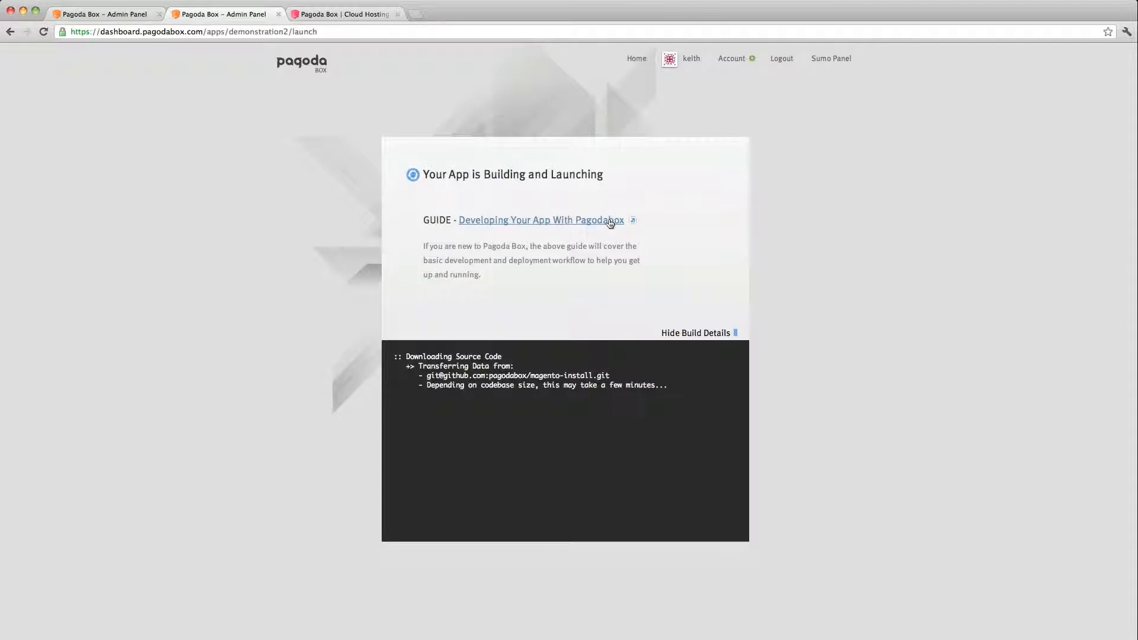
left_click(609, 222)
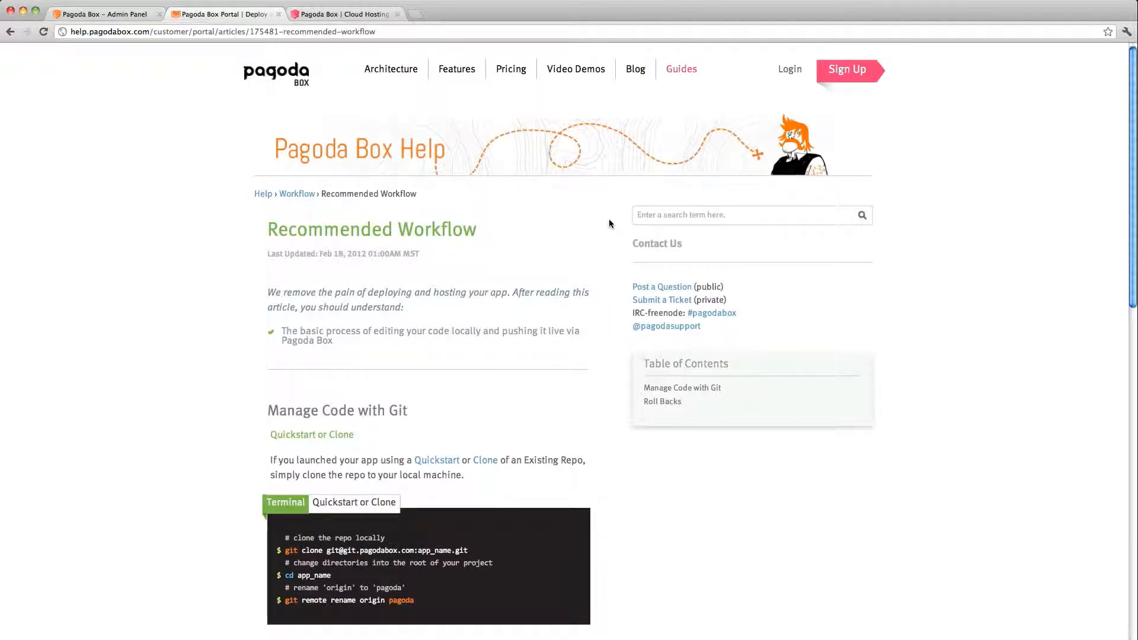
- Scroll the Recommended Workflow article to the steps for cloning the repo locally
scroll(609, 223, "down", 2)
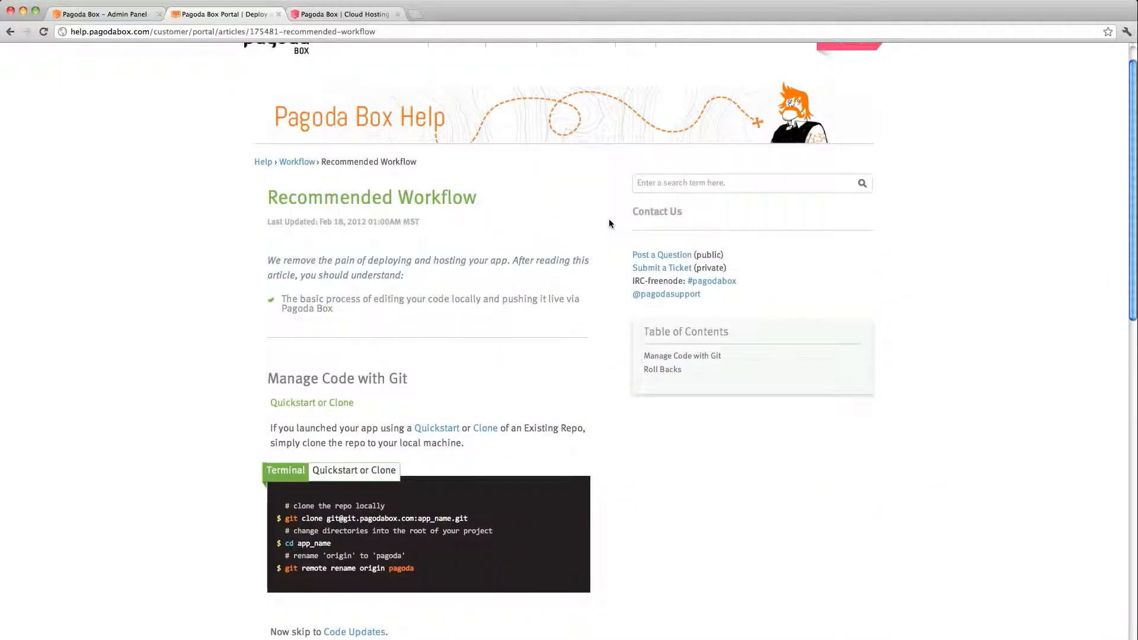
scroll(609, 224, "down", 3)
scroll(609, 223, "up", 4)
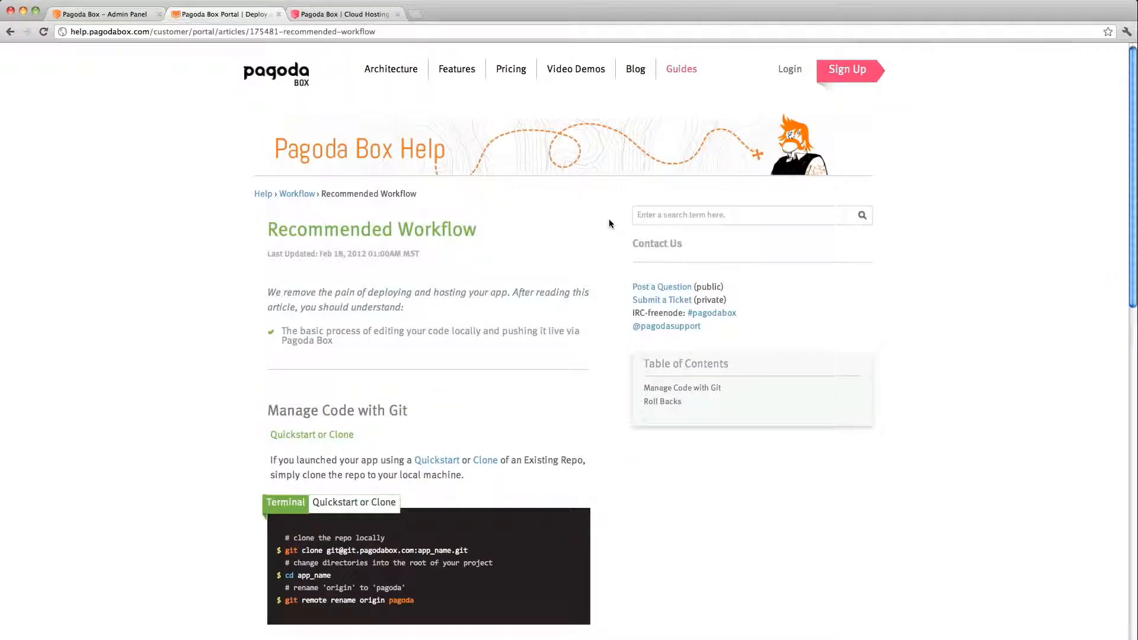
- Search the help site for 'magen' and open the Optimize Magento Configuration for Cloud Hosting article
left_click(668, 218)
type("magen")
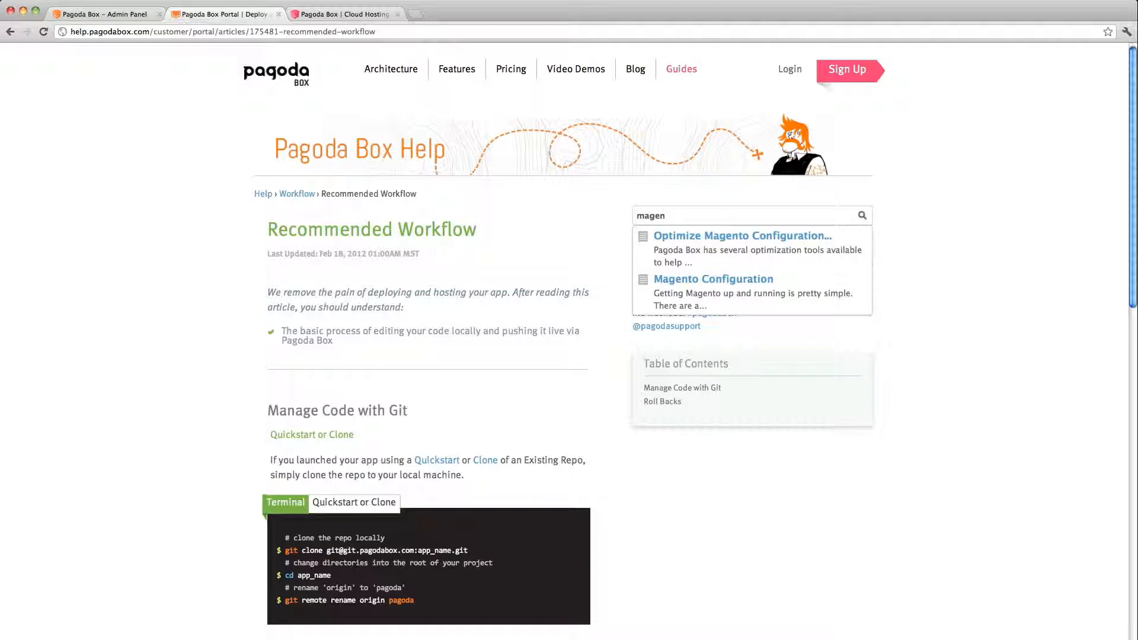
key("Down")
key("Return")
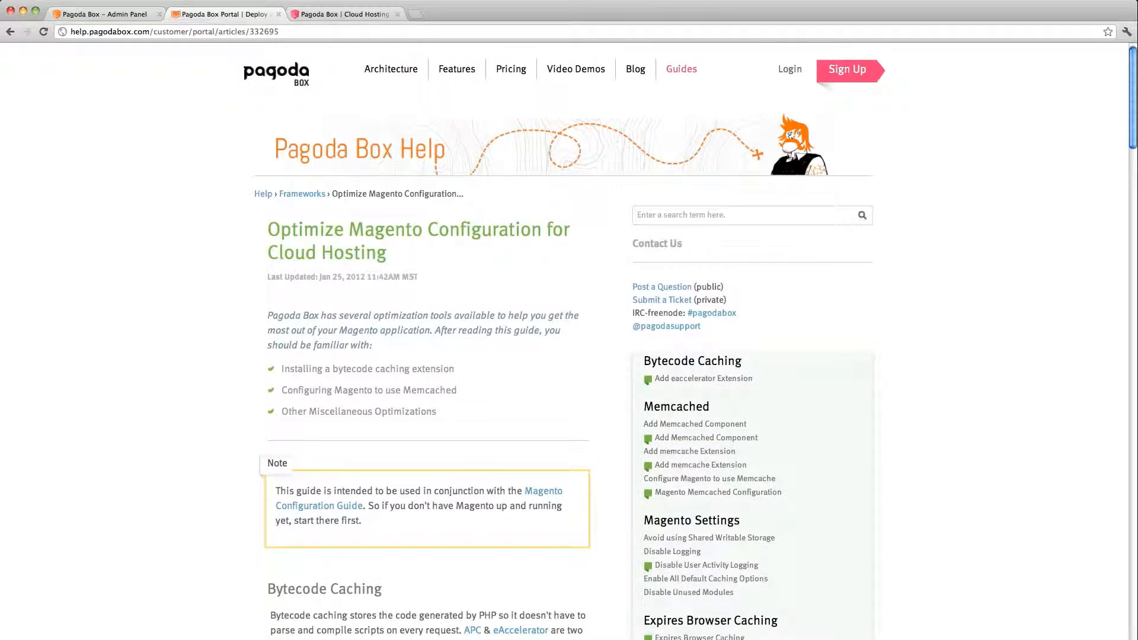
- Read through the article's bytecode caching and Memcached sections, then return to the top
scroll(542, 270, "down", 5)
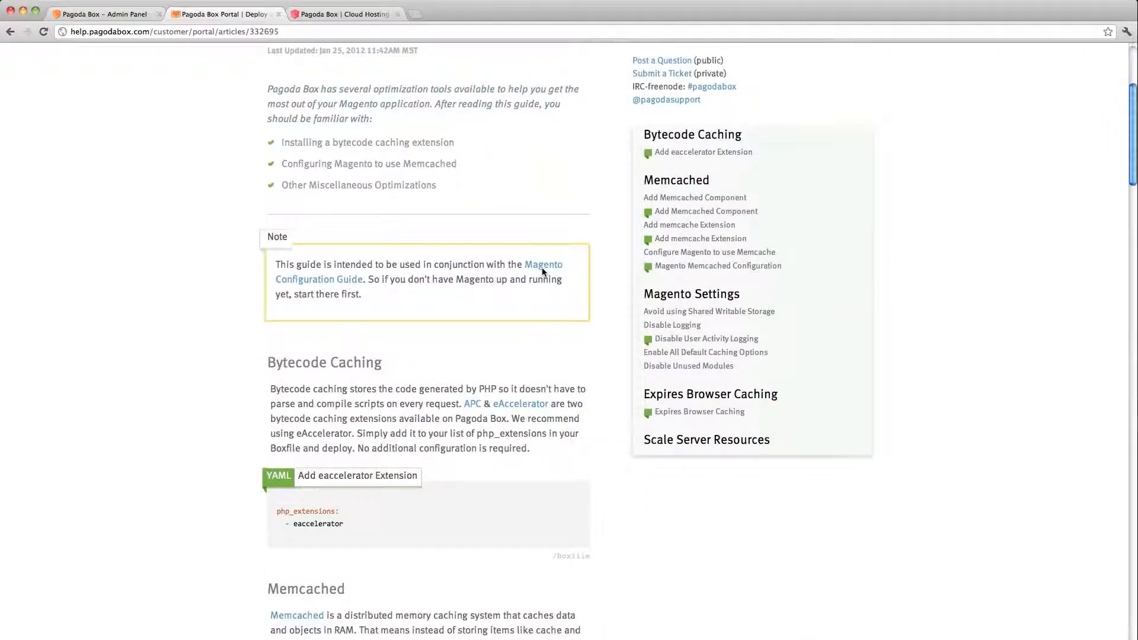
scroll(542, 271, "down", 2)
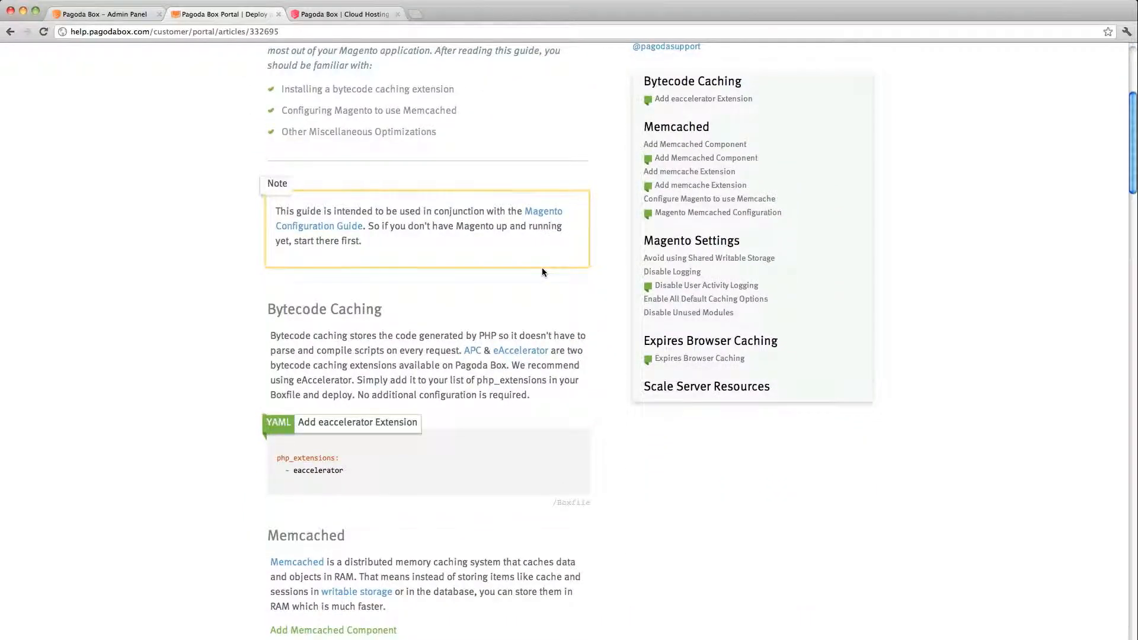
scroll(541, 272, "down", 1)
scroll(541, 272, "down", 4)
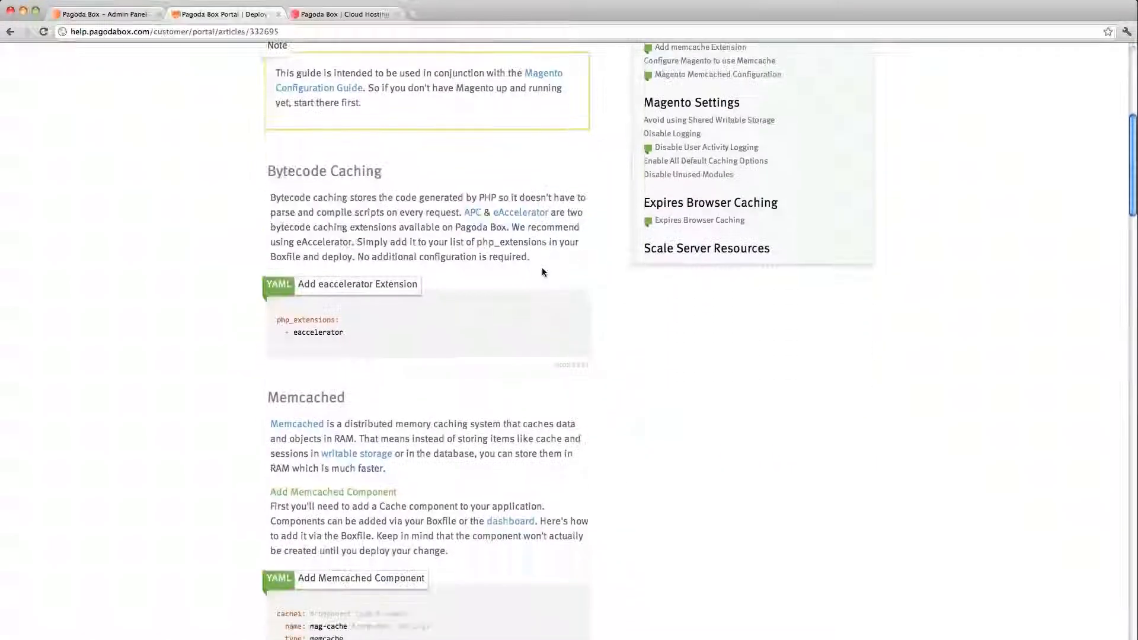
scroll(542, 272, "down", 3)
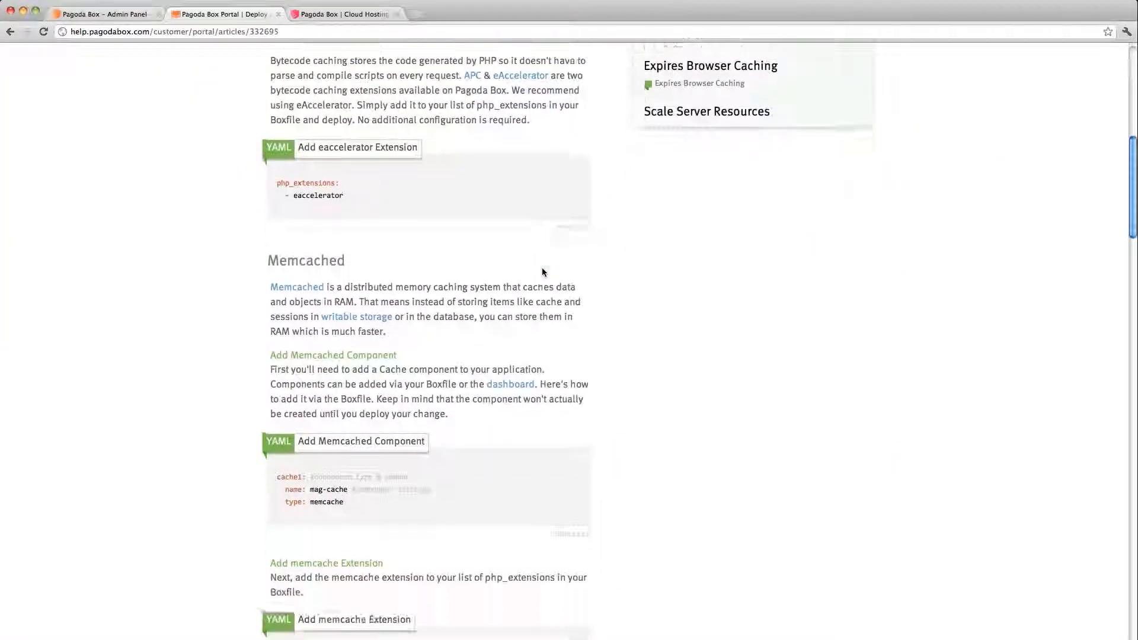
scroll(542, 272, "down", 3)
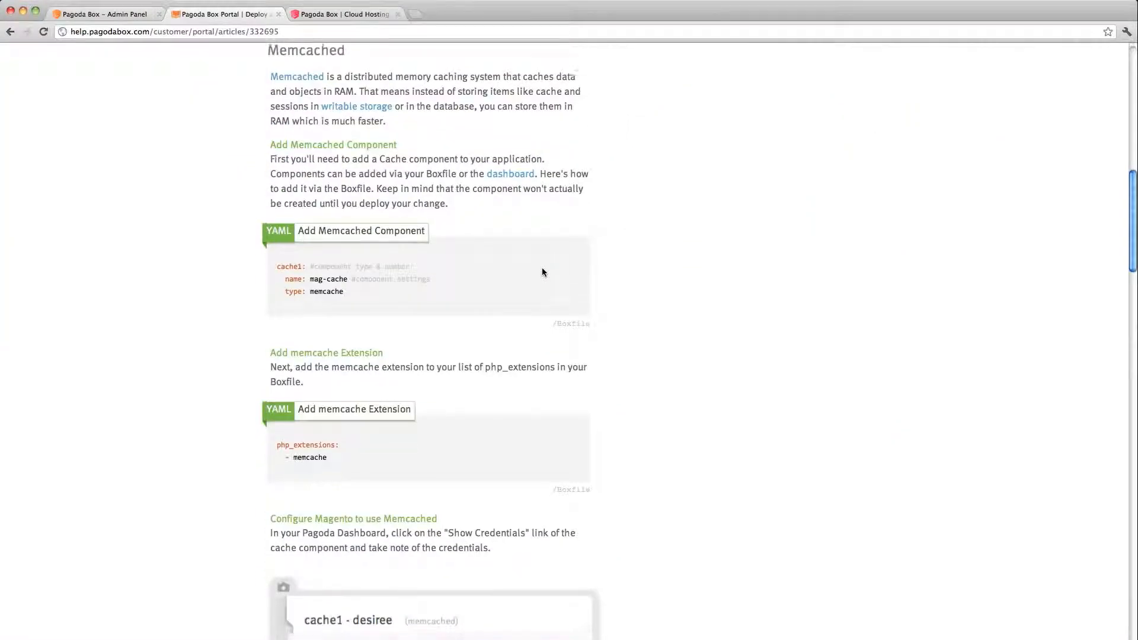
scroll(542, 272, "down", 3)
scroll(541, 272, "up", 4)
scroll(541, 271, "up", 15)
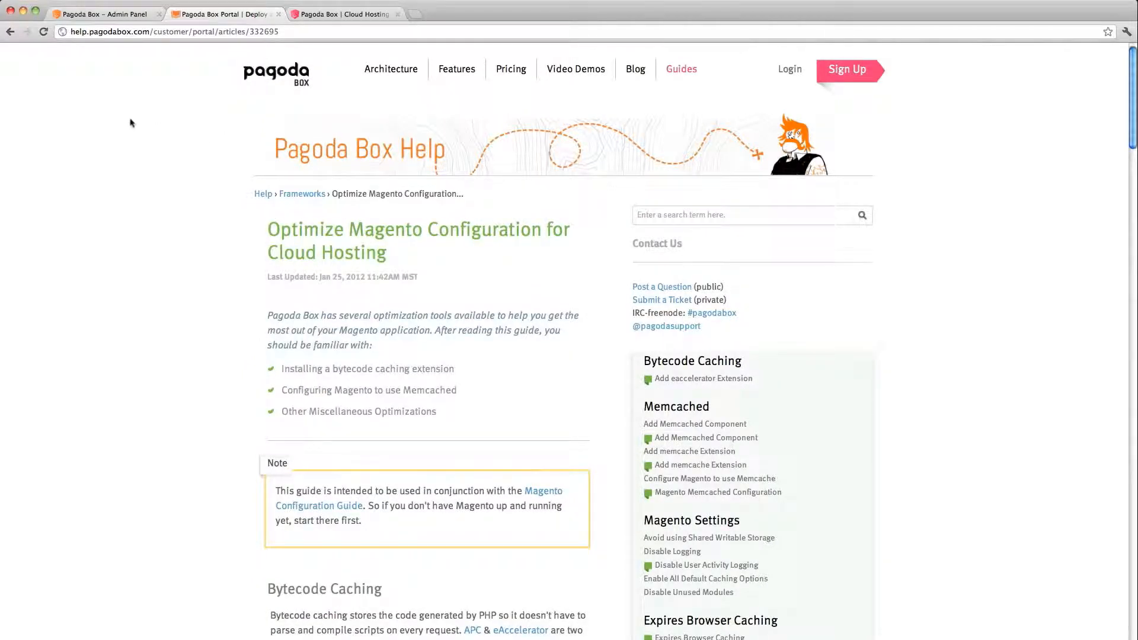
- Go back to the app's admin dashboard from history, then switch to the cloud hosting pricing tab
left_click(11, 33)
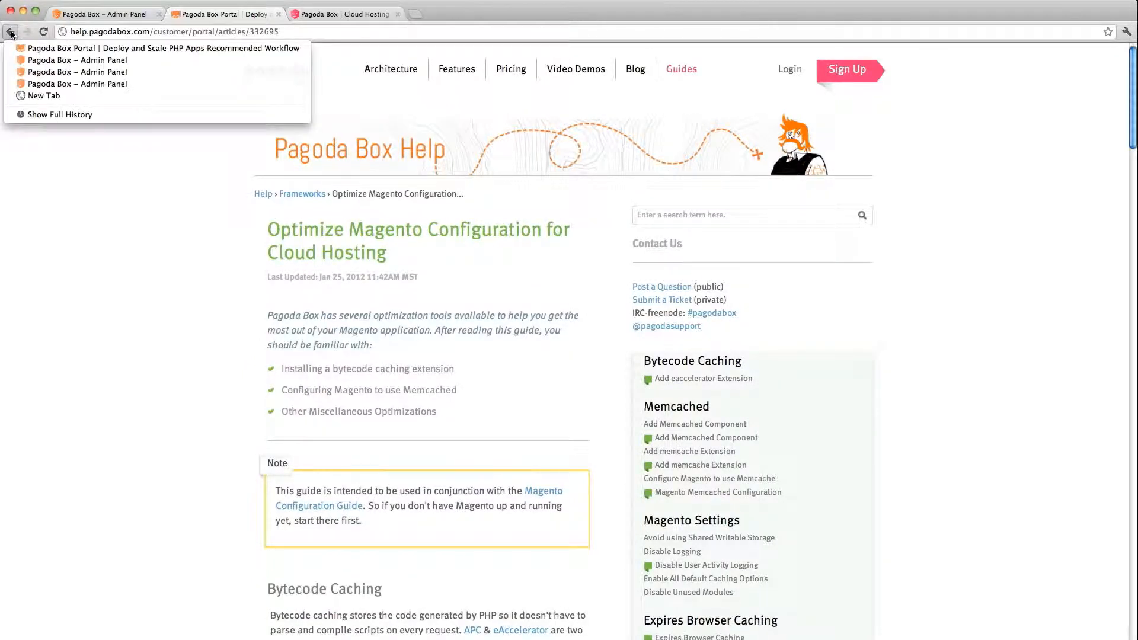
left_click(20, 60)
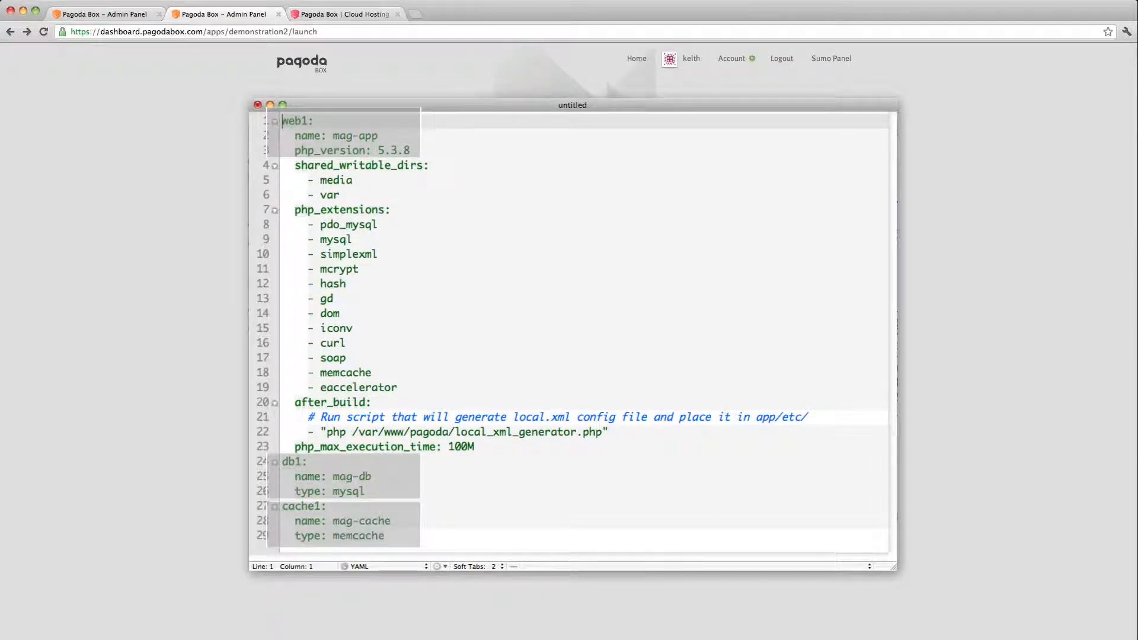
left_click(360, 15)
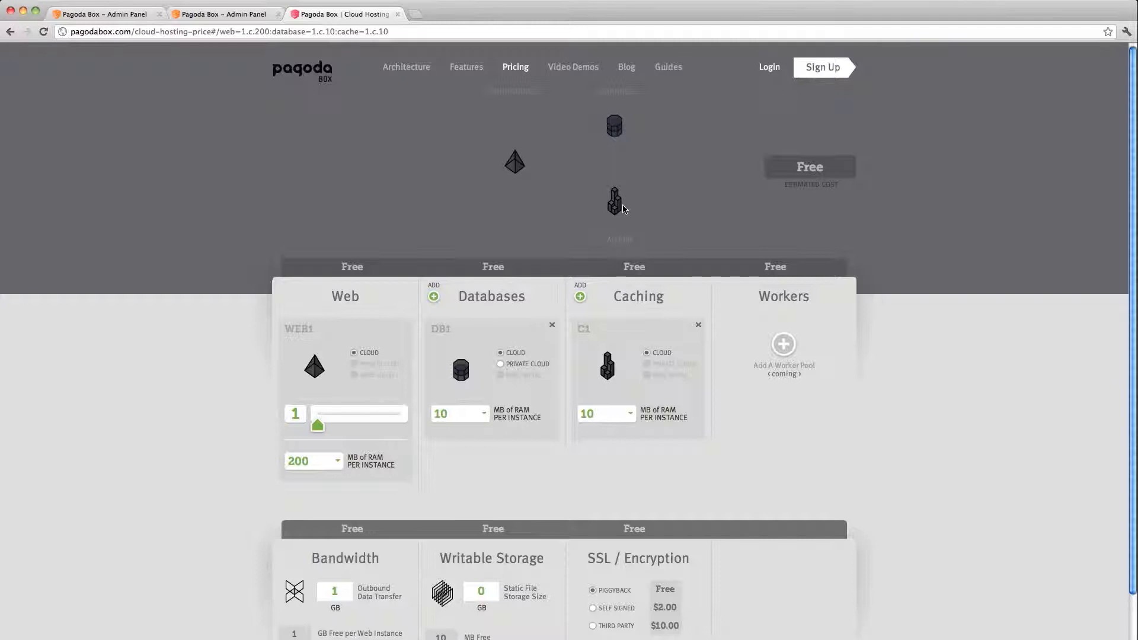
- Scroll through the pricing calculator showing one 200 MB web instance, estimated Free
scroll(623, 208, "down", 3)
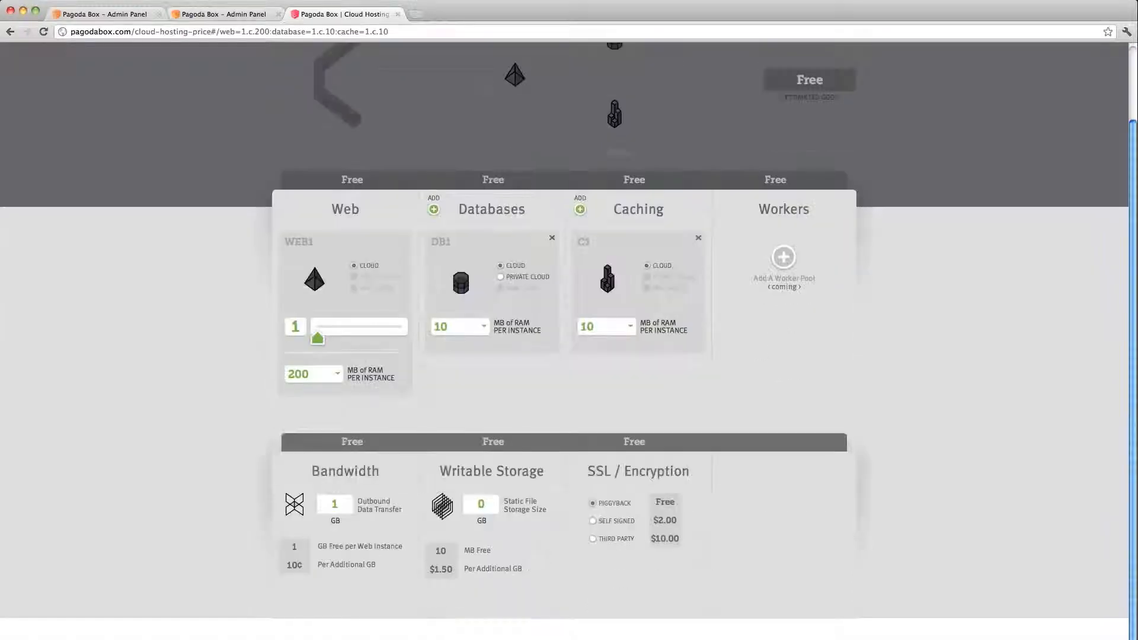
scroll(518, 169, "up", 3)
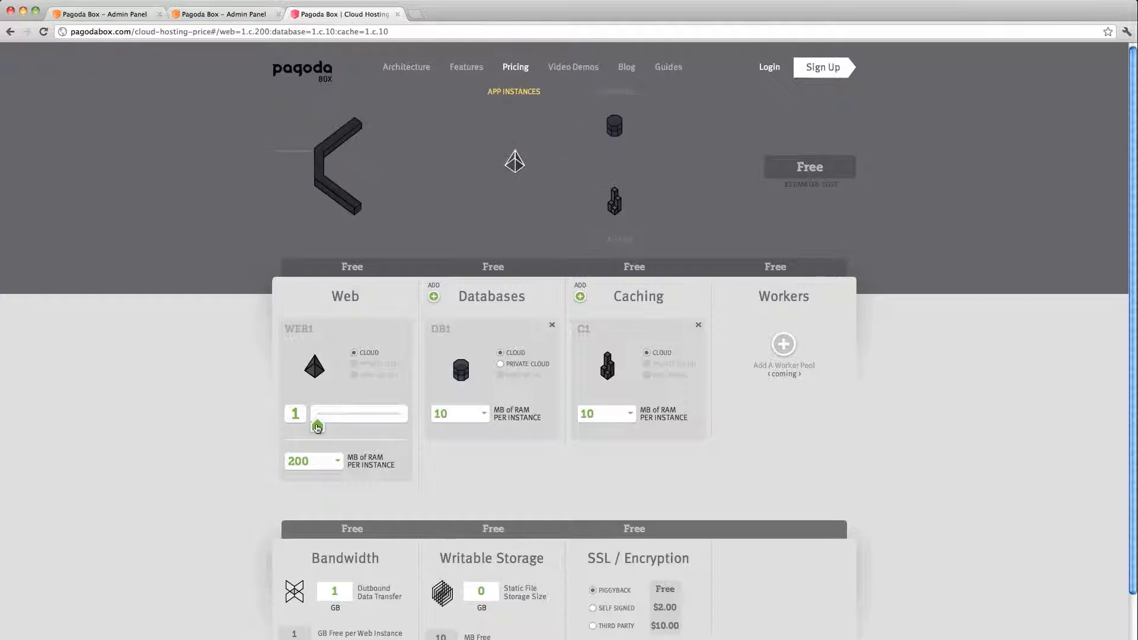
- Price 5 web instances with 400 MB DB1 RAM, then return to the build page
left_click_drag(317, 428, 330, 428)
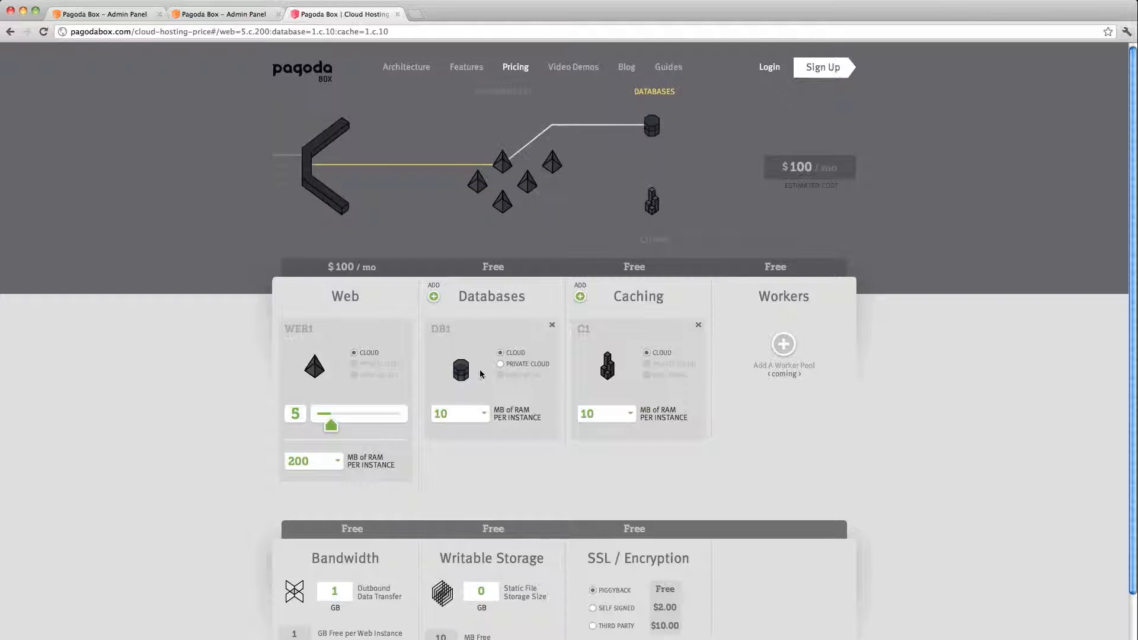
left_click(477, 413)
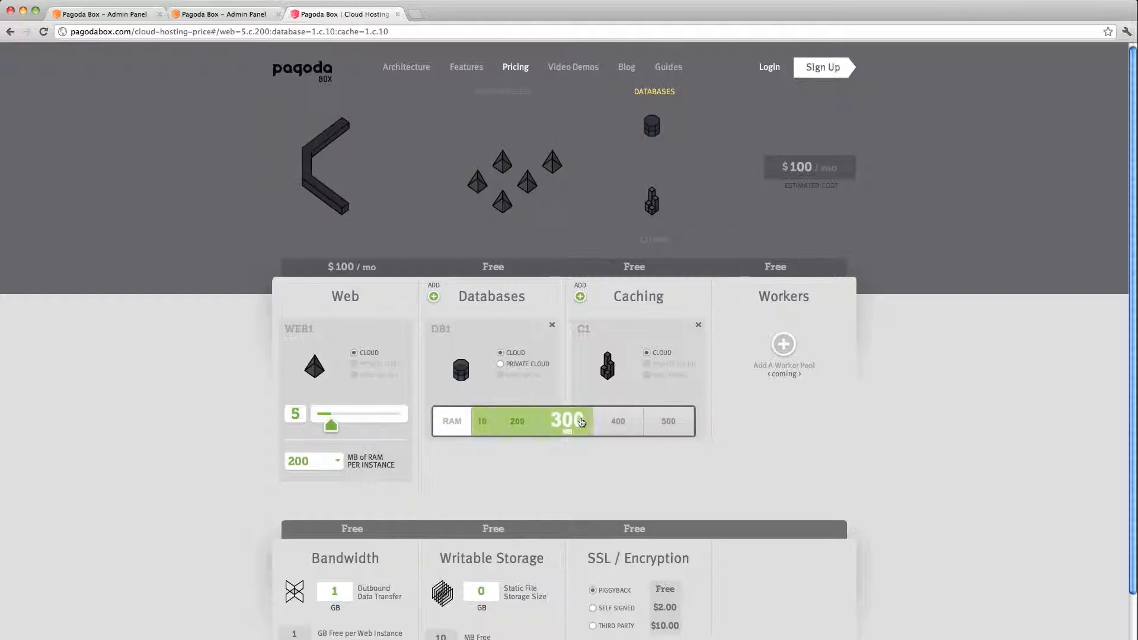
left_click(607, 421)
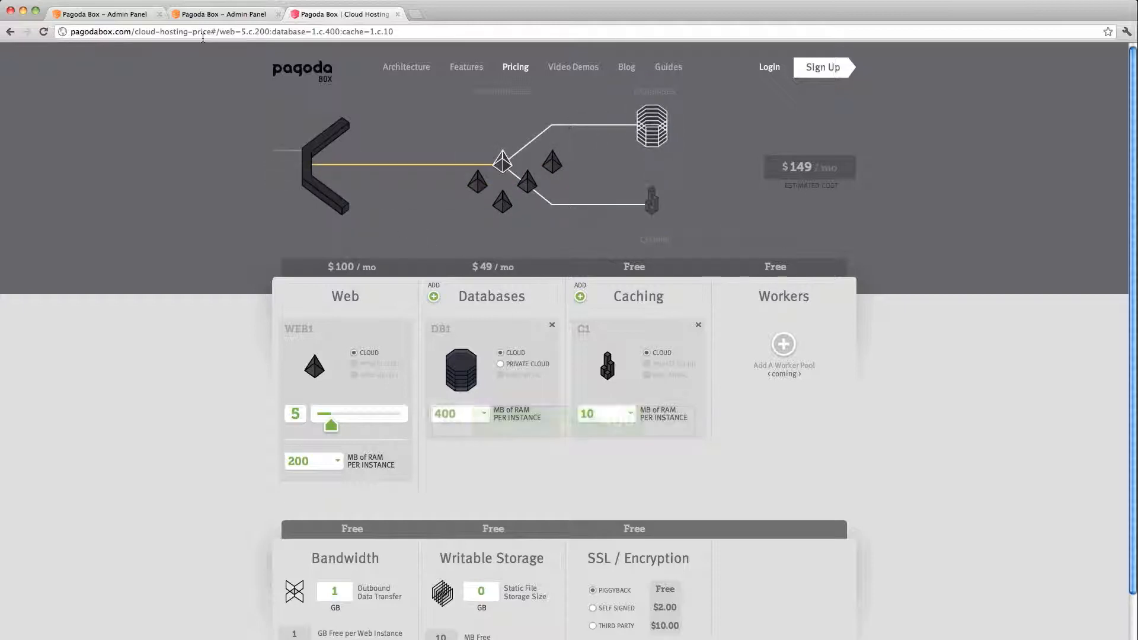
left_click(211, 14)
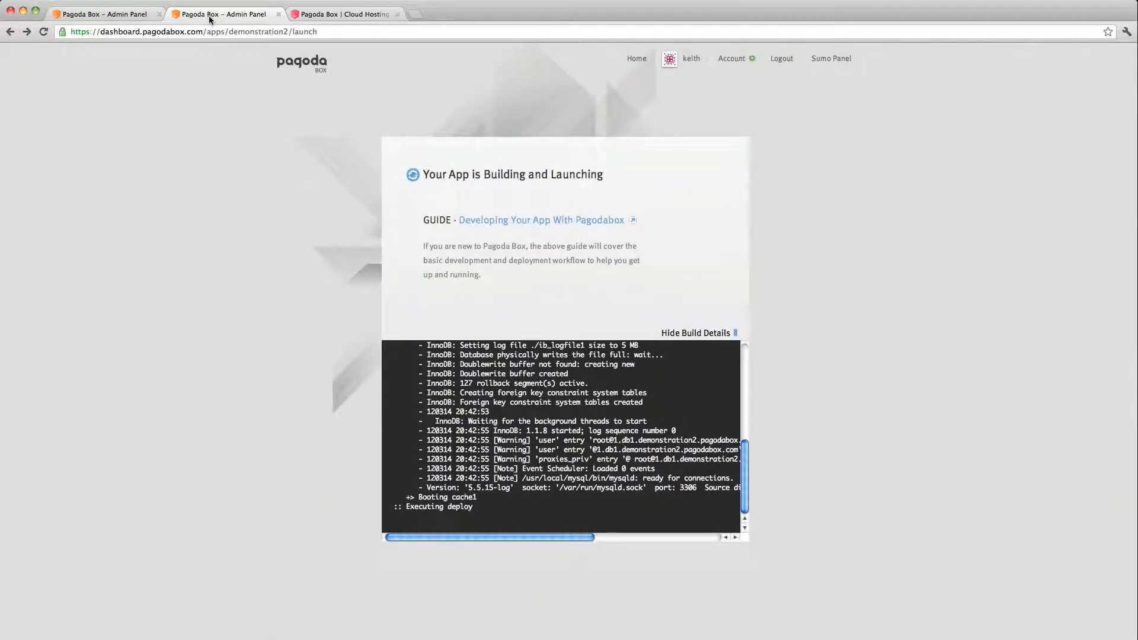
- Switch to the first Admin Panel tab showing the demonstration app
left_click(123, 15)
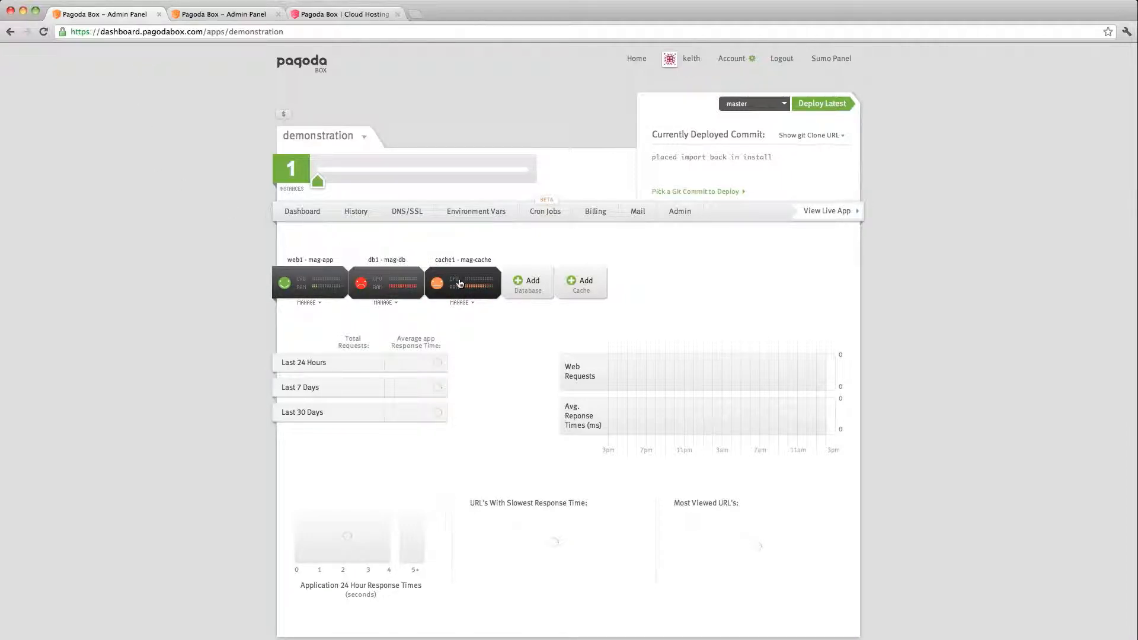
- Open management details for db1 - mag-db, the MySQL database allotted 10mb RAM
mouse_move(460, 283)
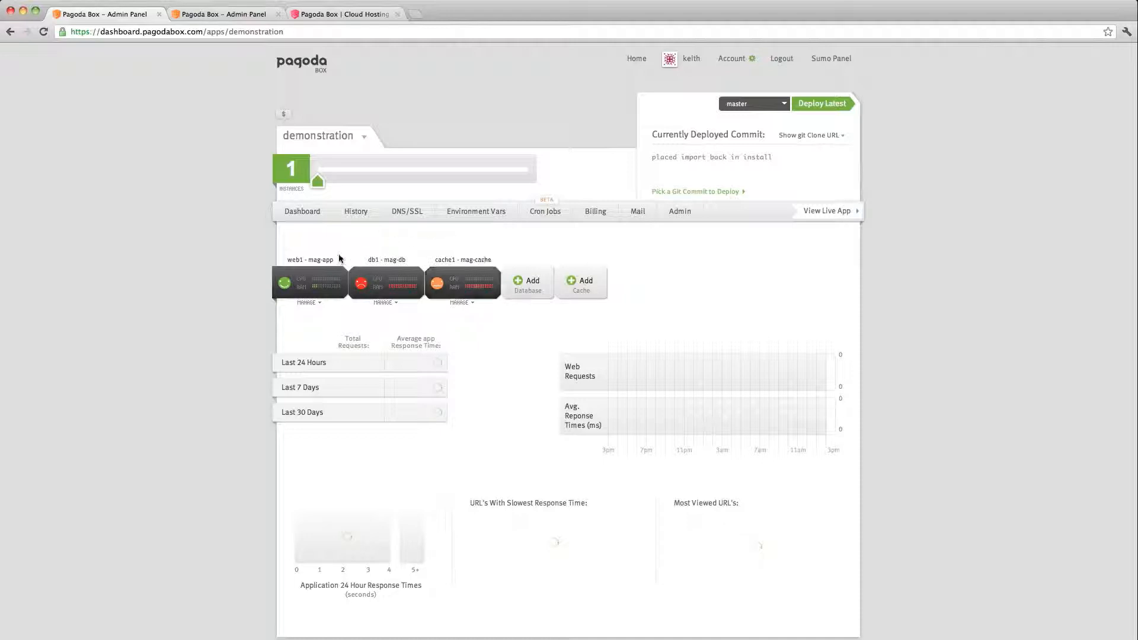
mouse_move(332, 262)
left_click(387, 280)
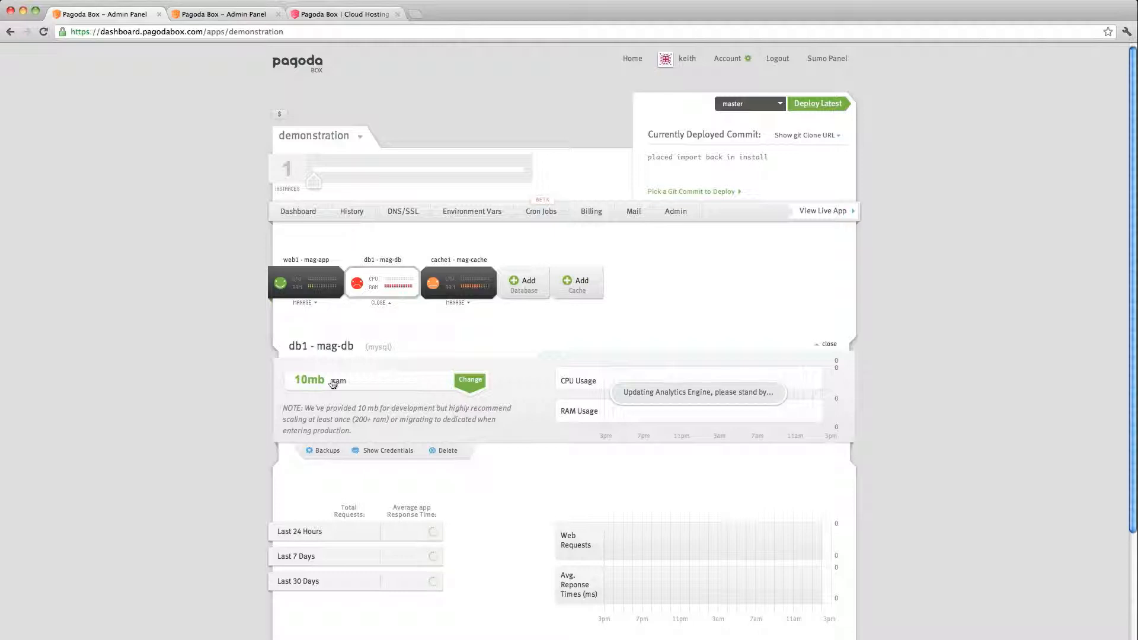
- Show db1's RAM size choices, then return to demonstration2's build log as it finishes
left_click(473, 382)
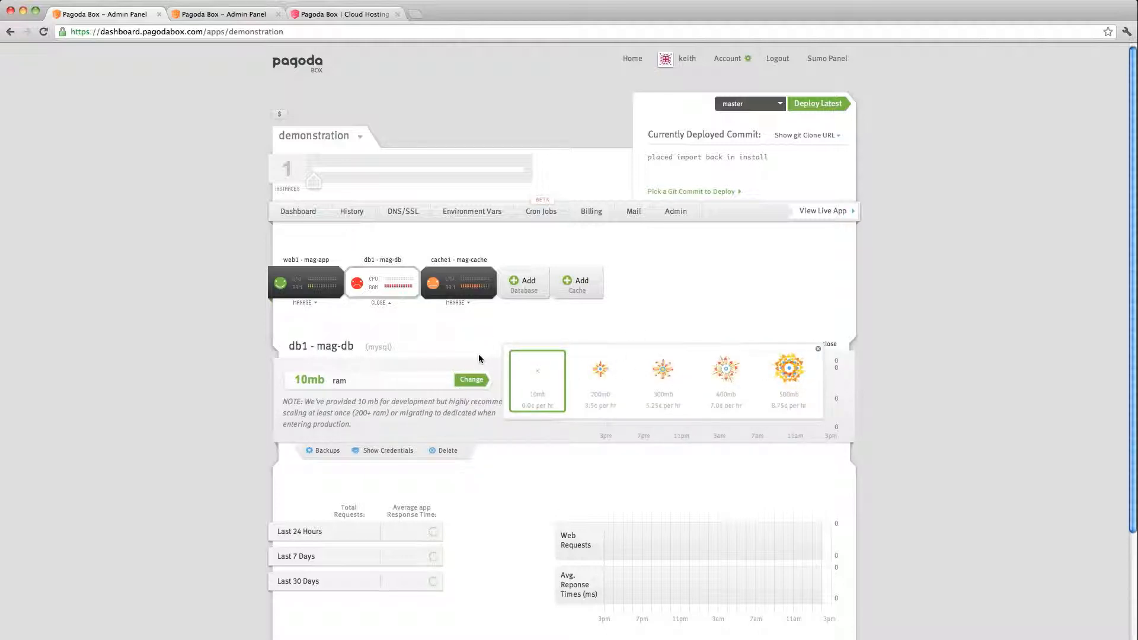
left_click(229, 14)
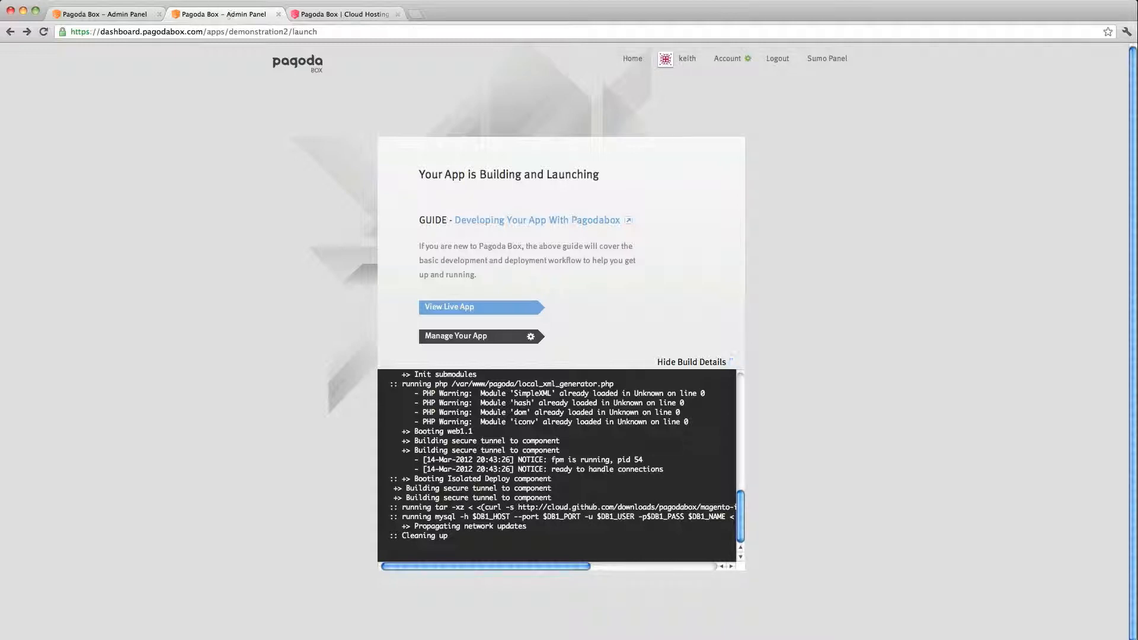
- Open the live demonstration2 Magento store at demonstration2.pagodabox.com from the launch page
left_click(454, 307)
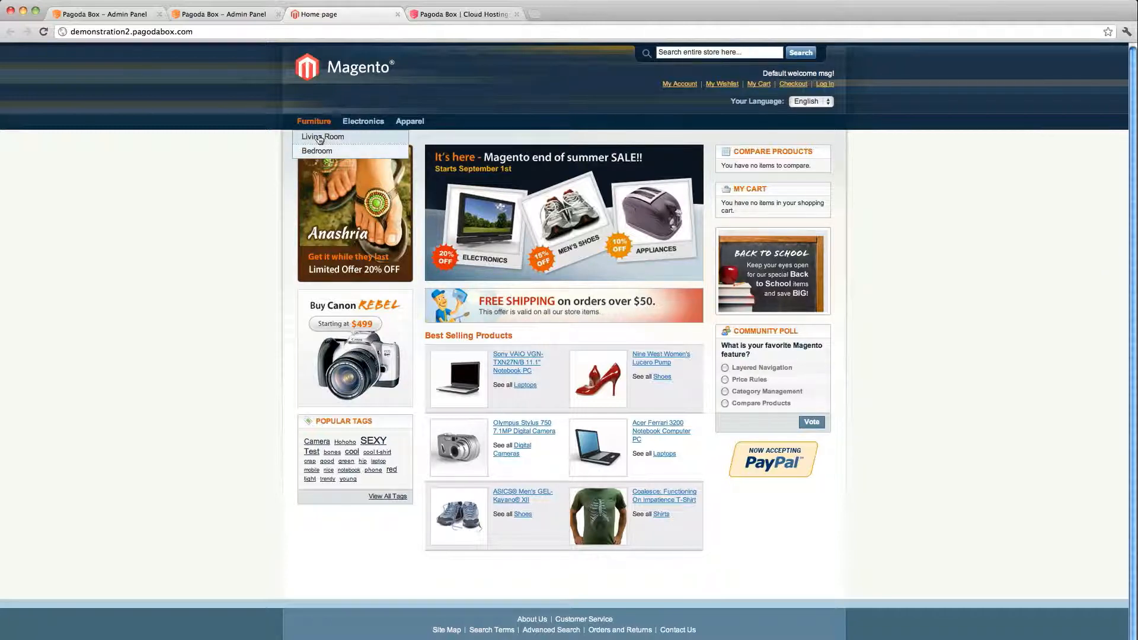
- Browse Furniture › Living Room, then Electronics › Cell Phones, then back to Living Room, and return to the Pagoda Box tab
left_click(320, 138)
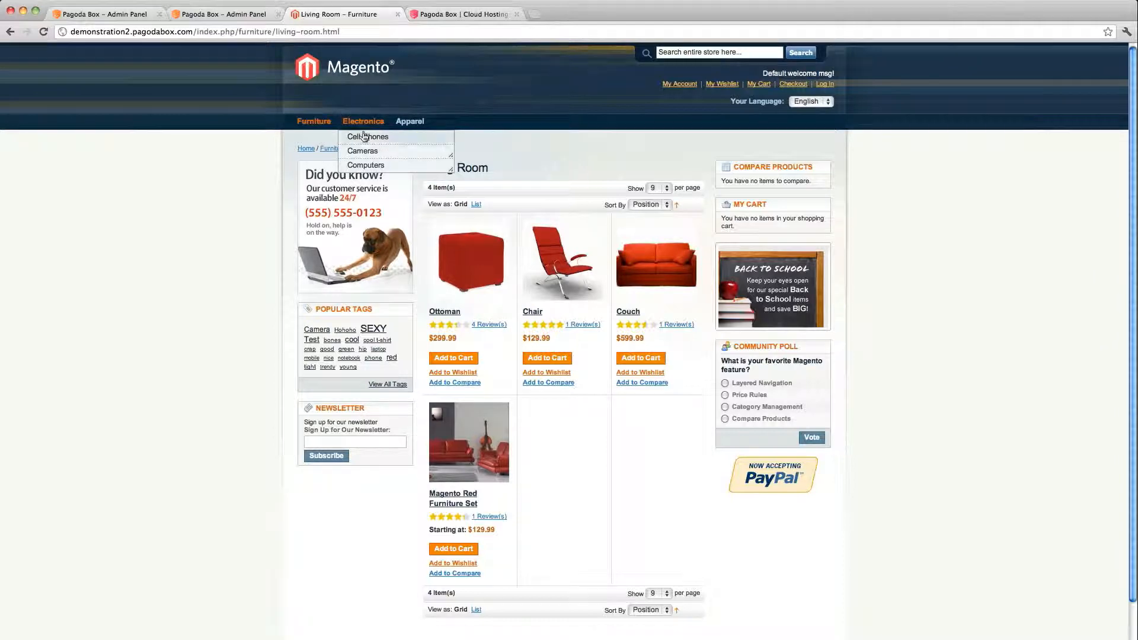
left_click(366, 137)
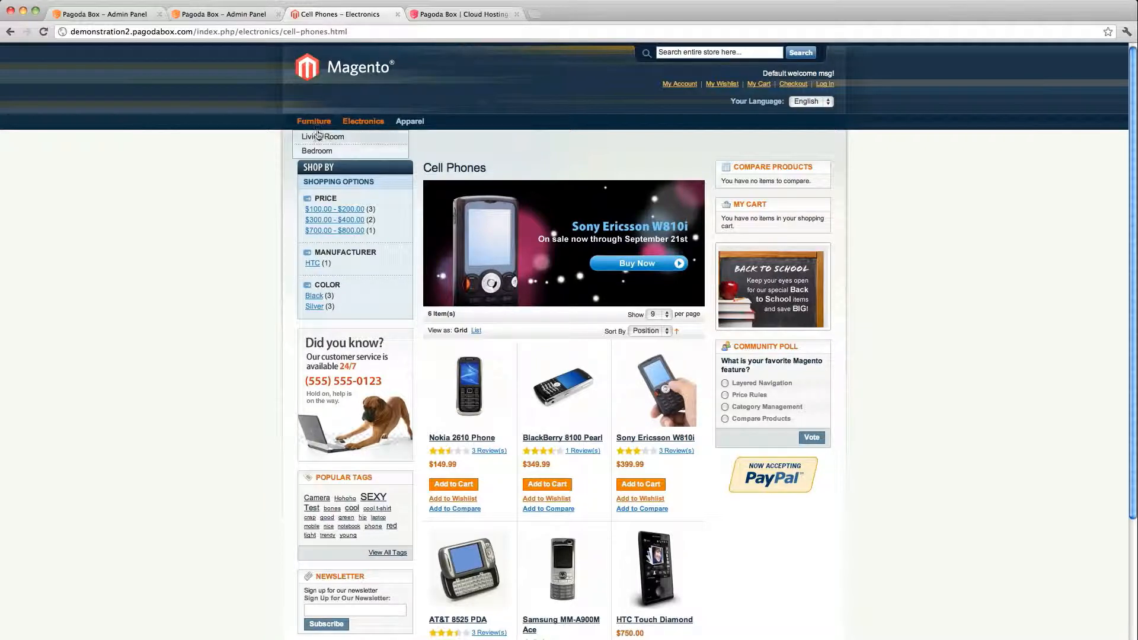
left_click(318, 136)
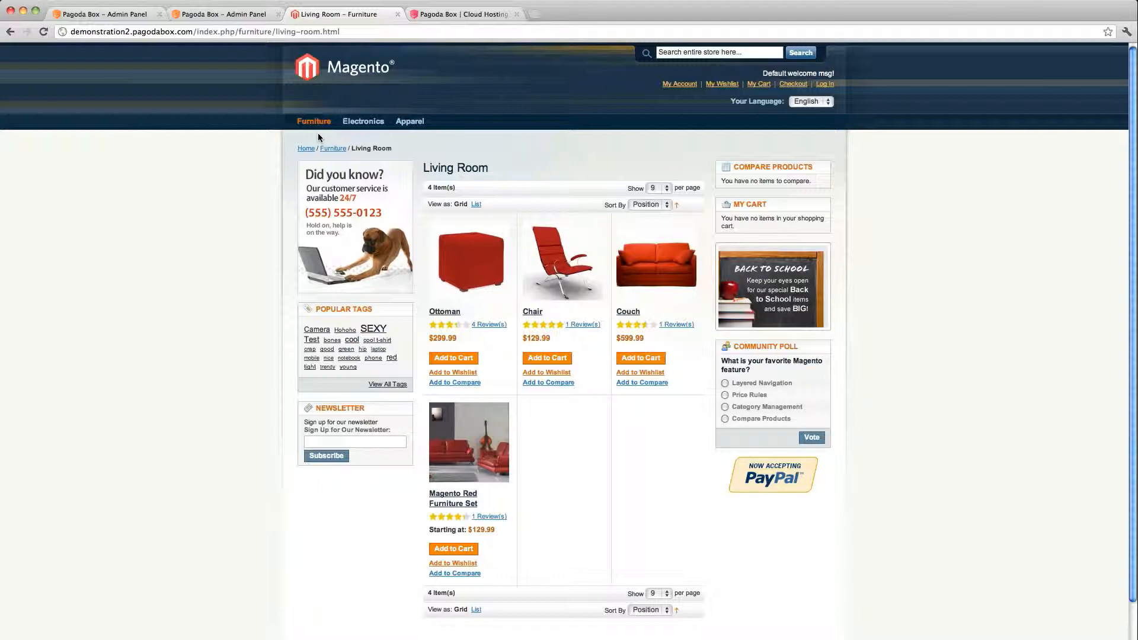
left_click(232, 16)
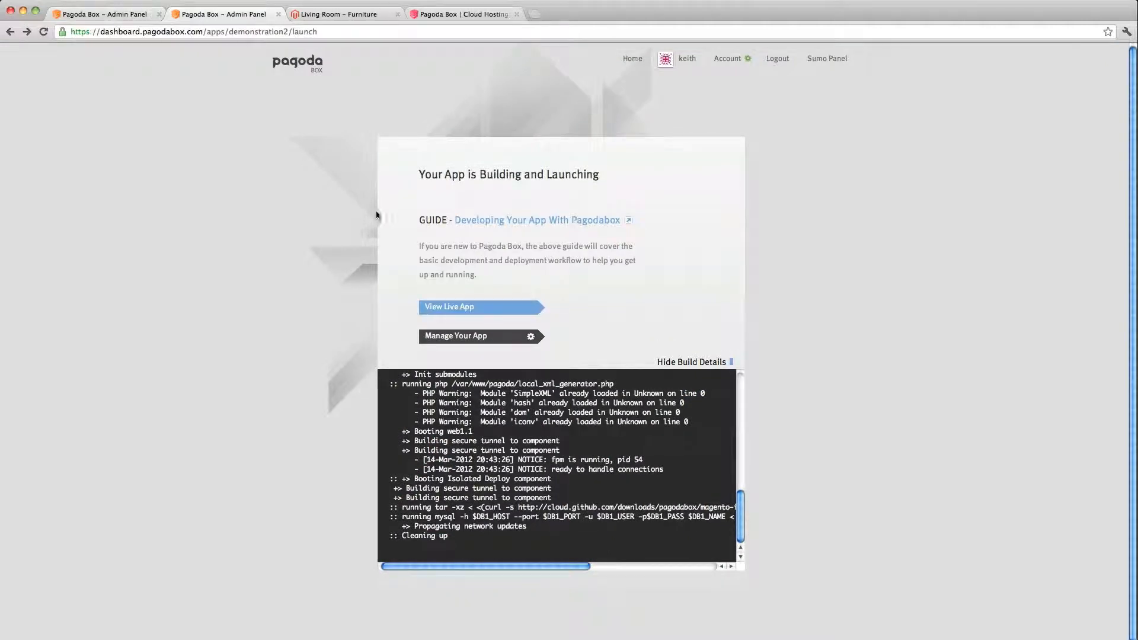
- Open demonstration2's management dashboard, then the Home overview listing demonstration, demonstration2 and site
left_click(467, 337)
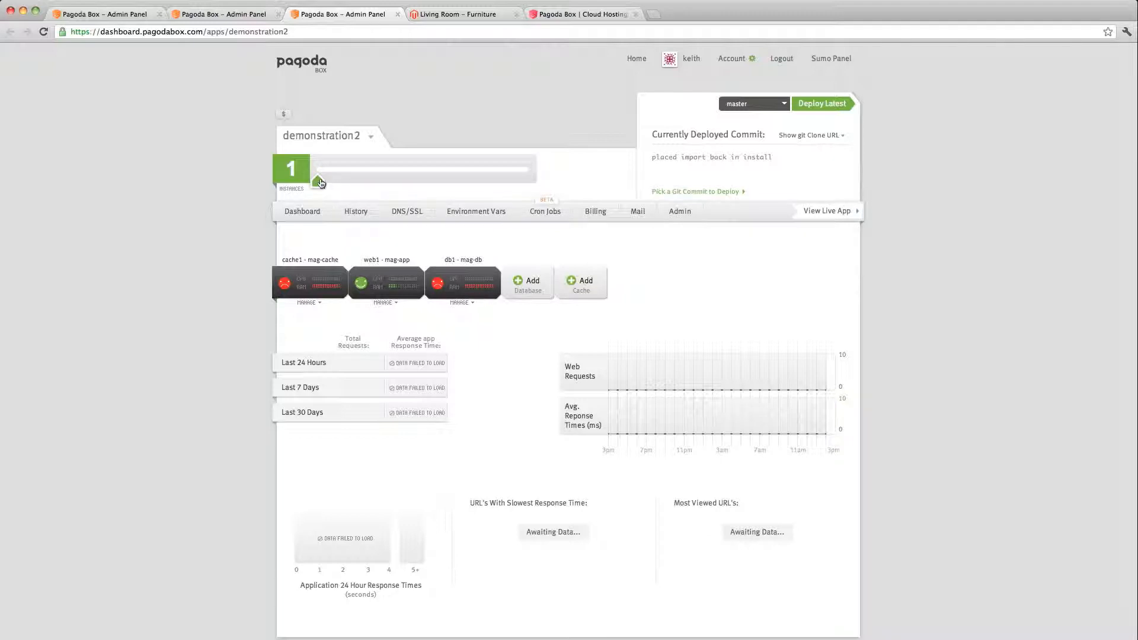
left_click(638, 59)
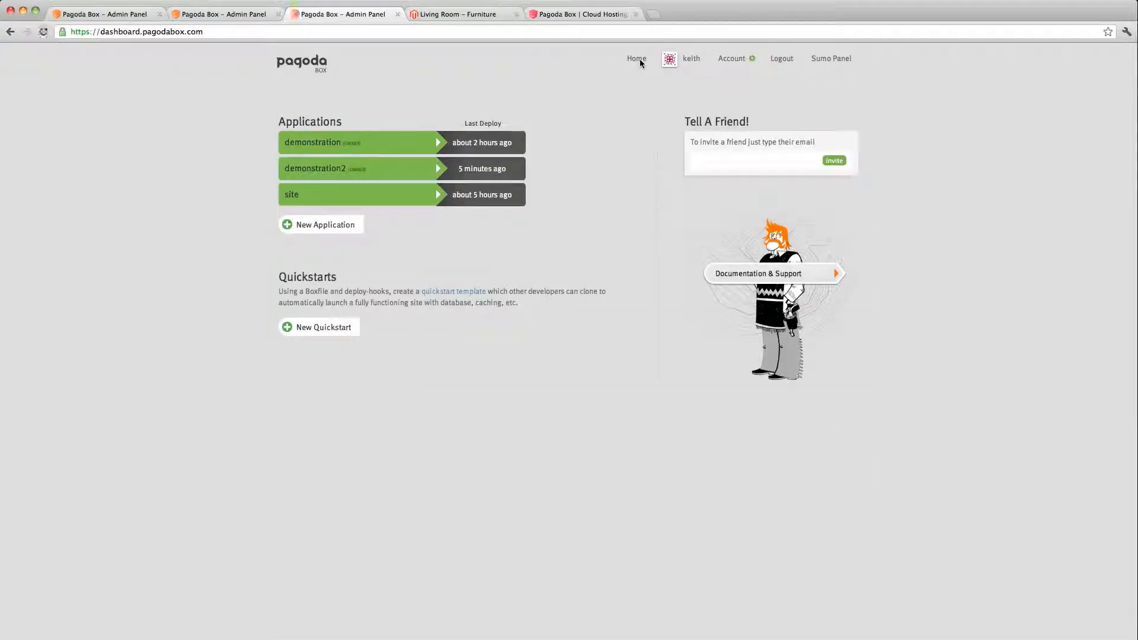